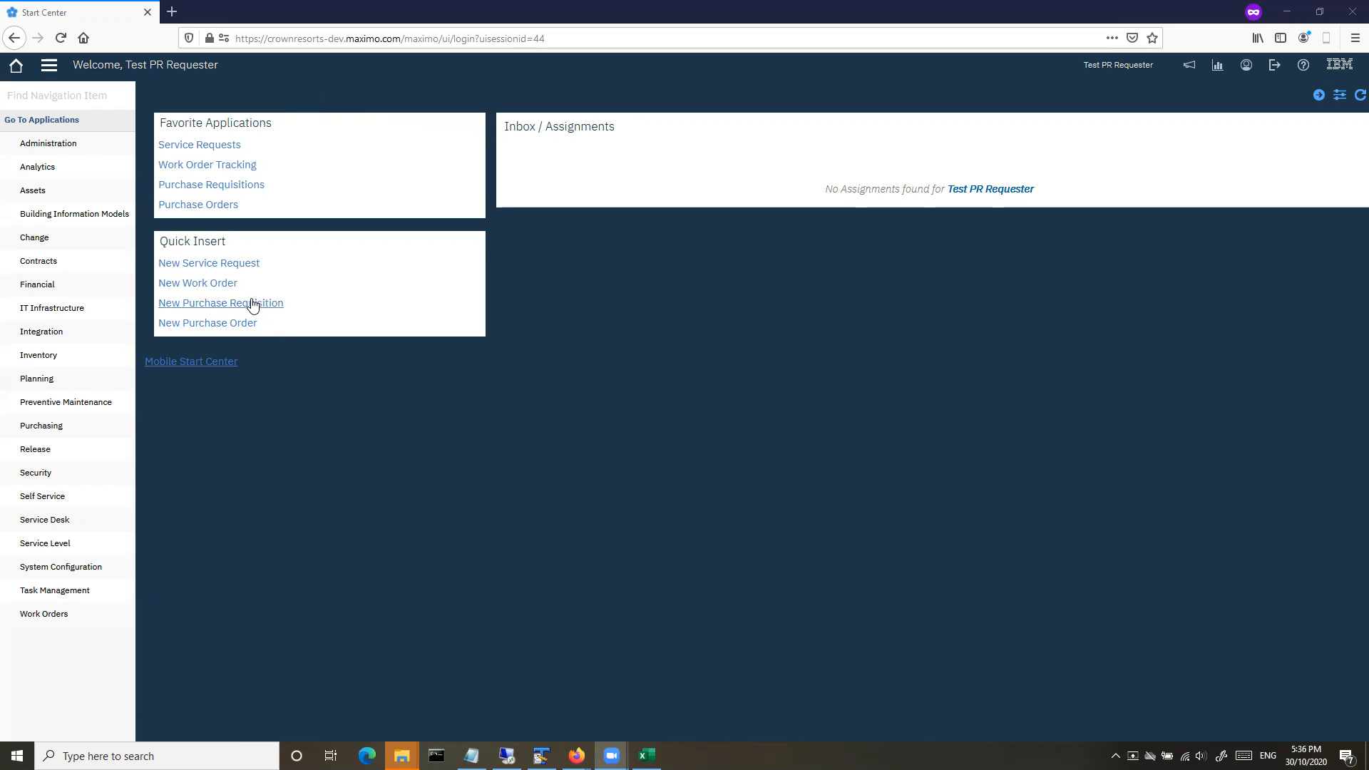
left_click(49, 67)
mouse_move(94, 354)
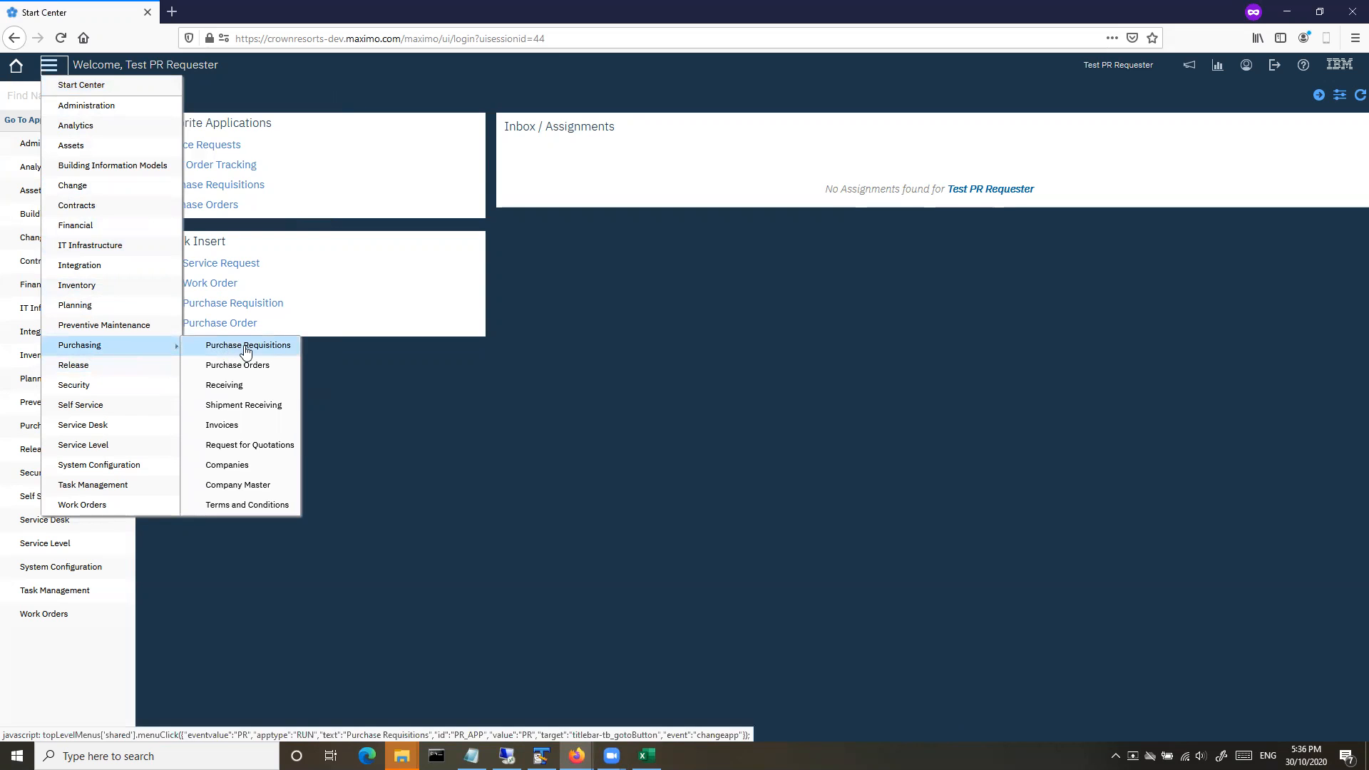
left_click(493, 442)
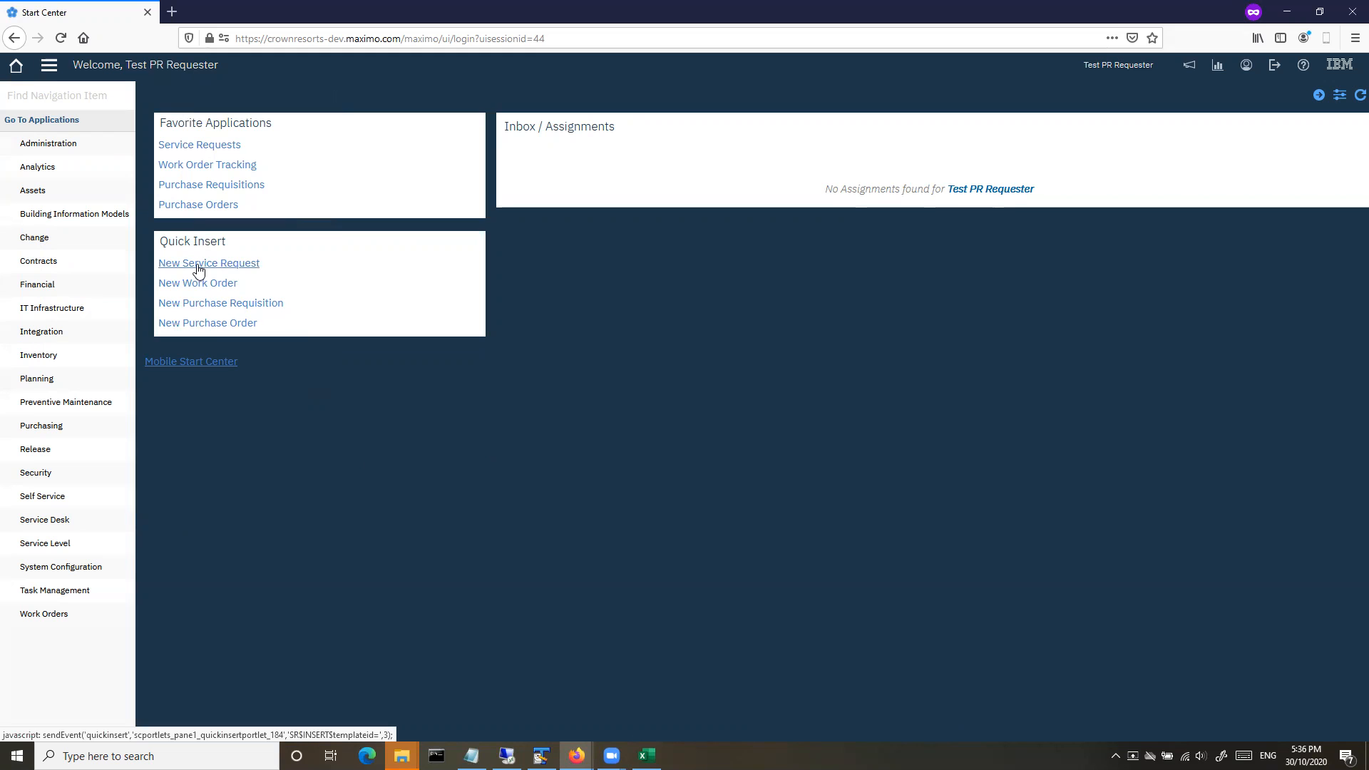
Step: Create a new purchase requisition from the Quick Insert list and check its site and status
left_click(216, 304)
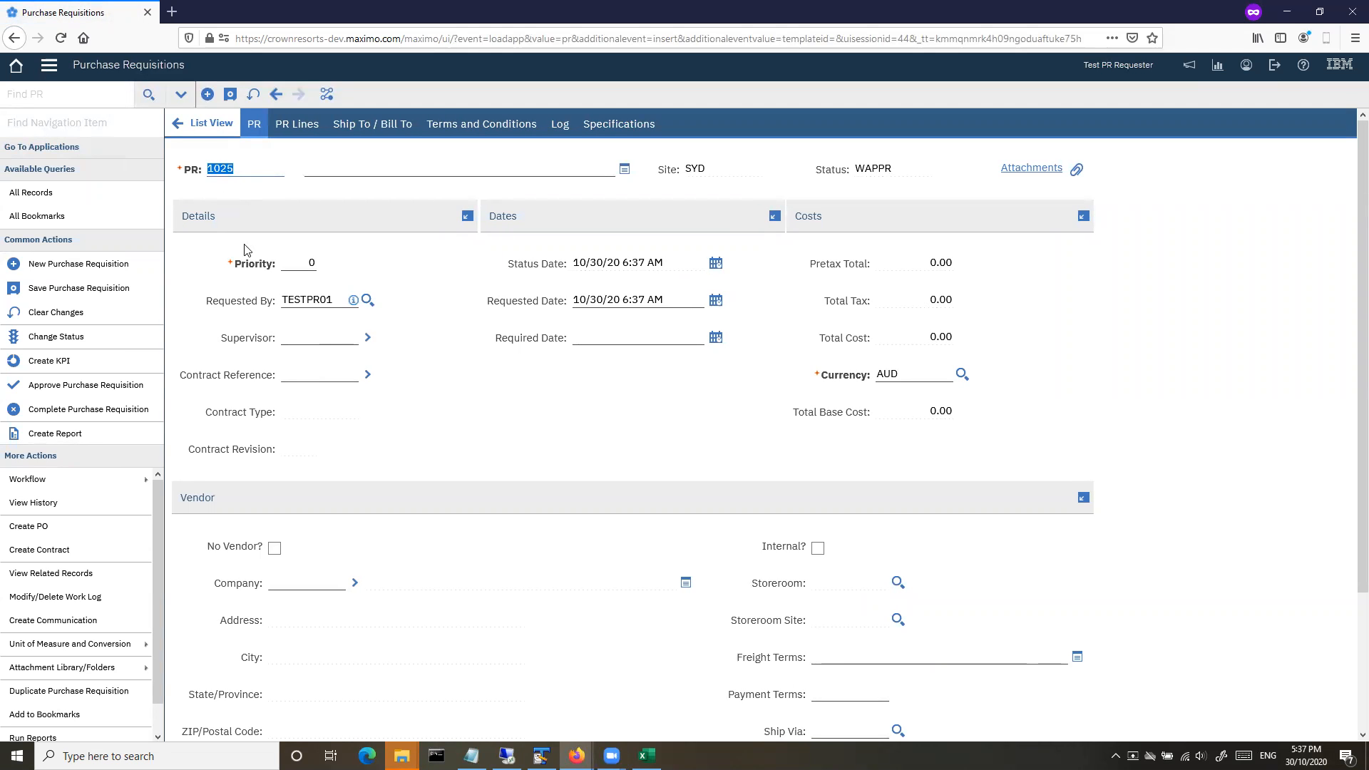
double_click(686, 174)
double_click(864, 174)
double_click(689, 171)
Step: Review the available default insert sites in the profile's default information, closing the dialogs without changes
left_click(1246, 68)
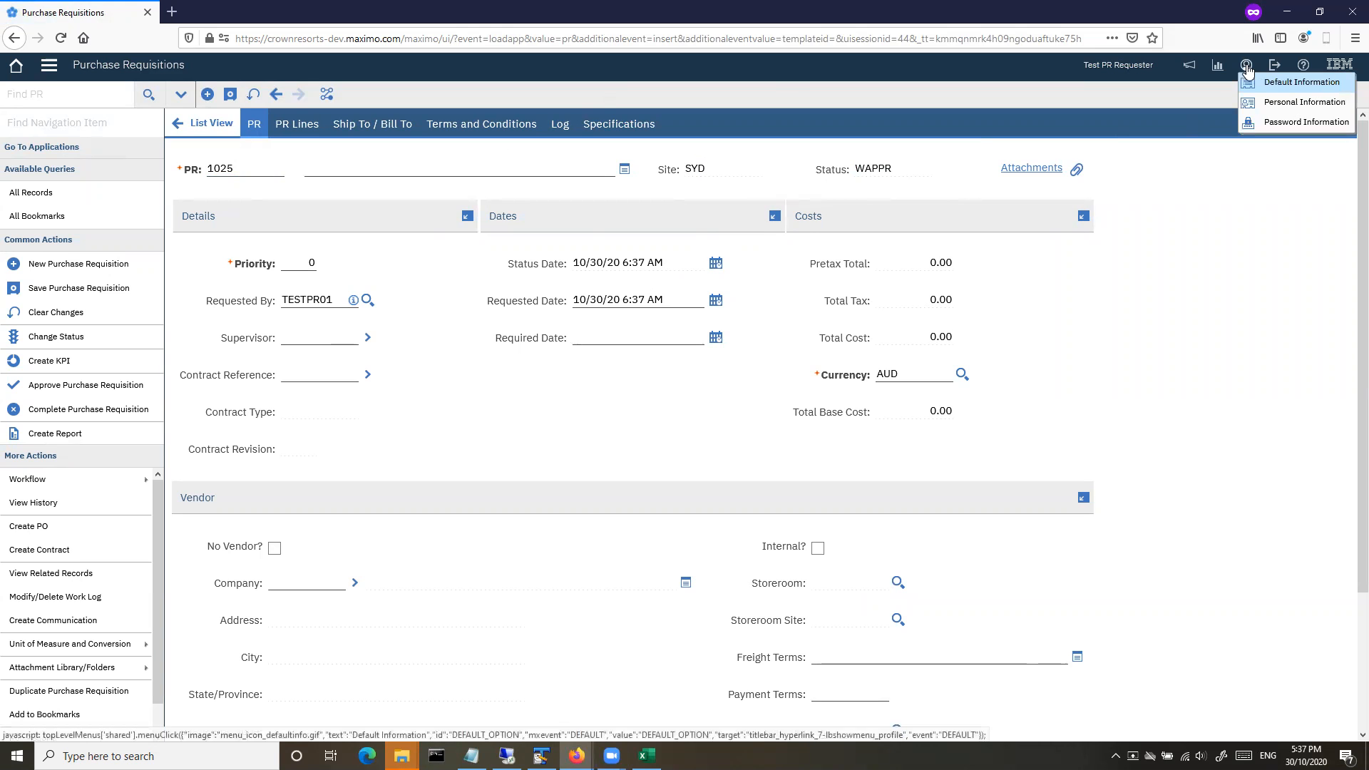
left_click(1272, 85)
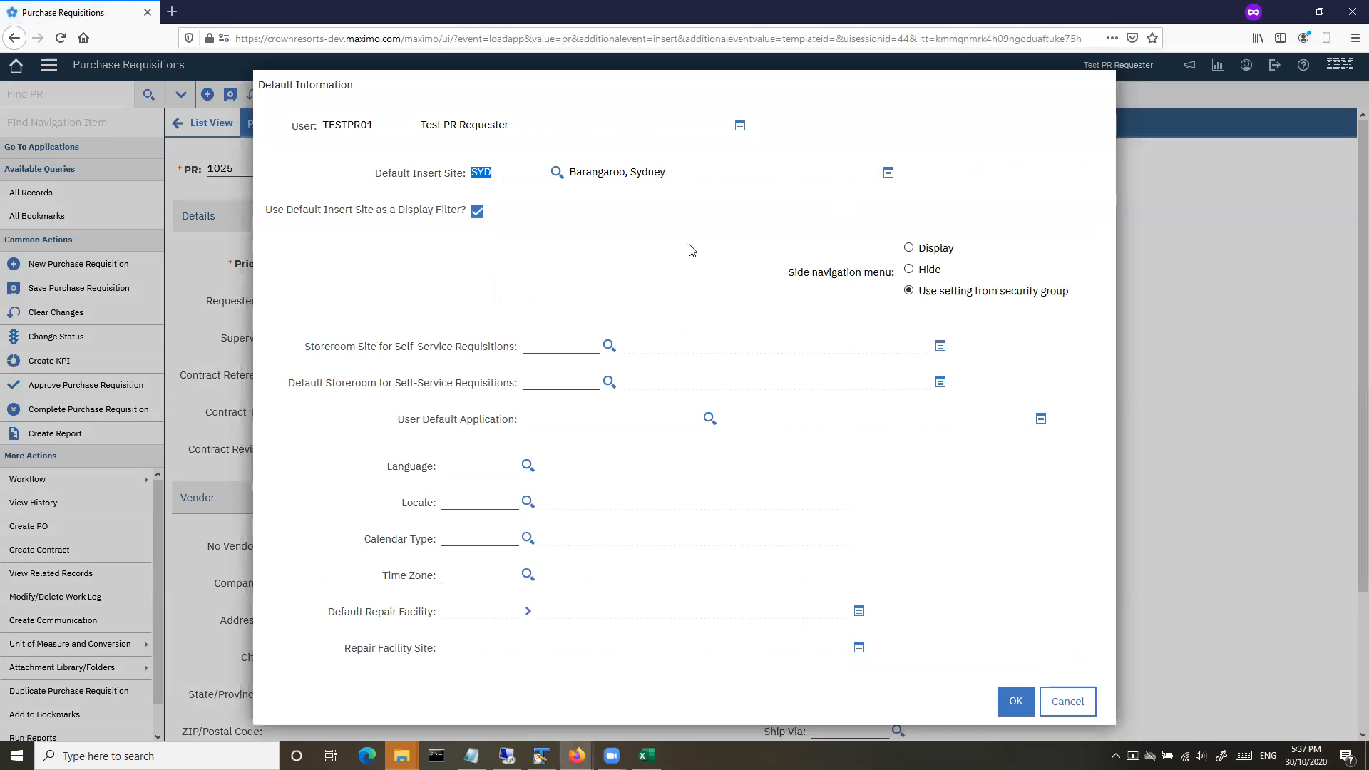
left_click(557, 172)
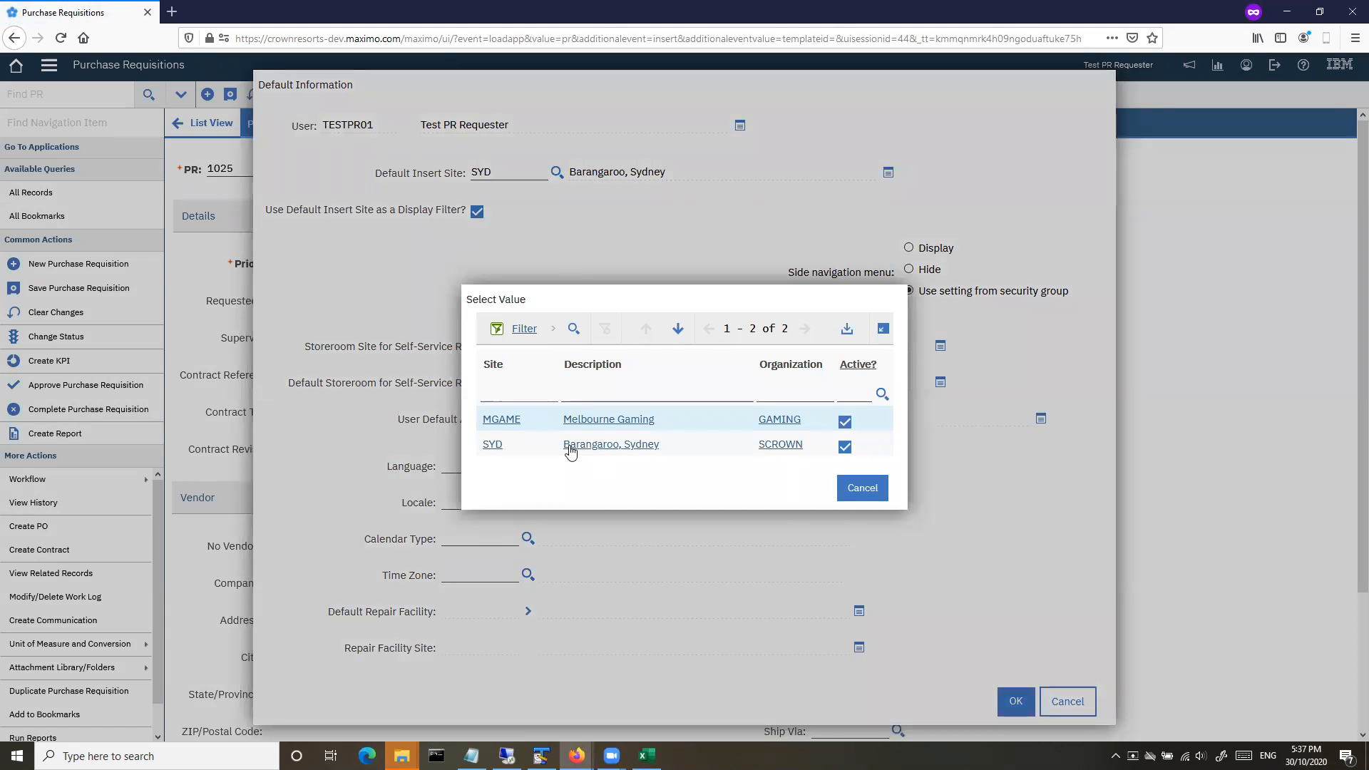
left_click(1061, 703)
left_click(1062, 703)
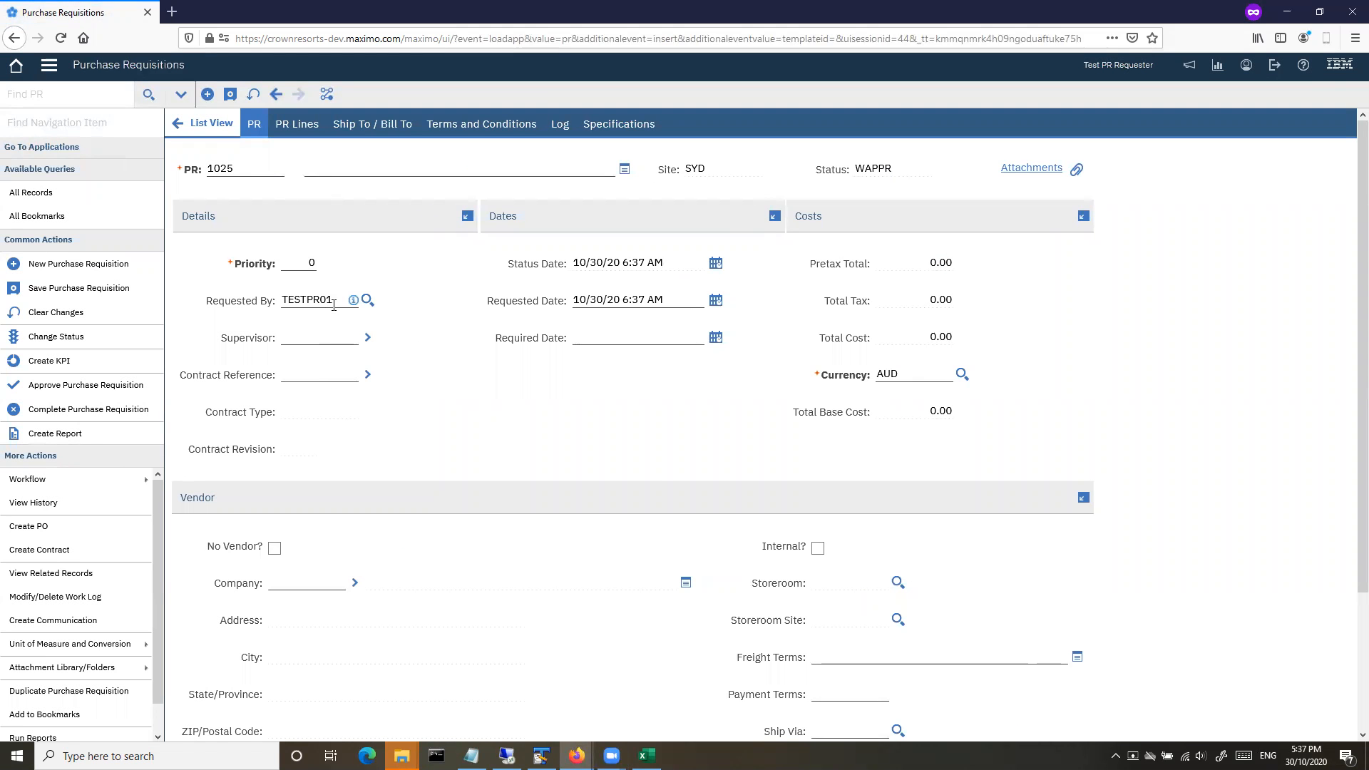
Step: Check the requester on the new purchase requisition and save the record
double_click(305, 300)
left_click(231, 94)
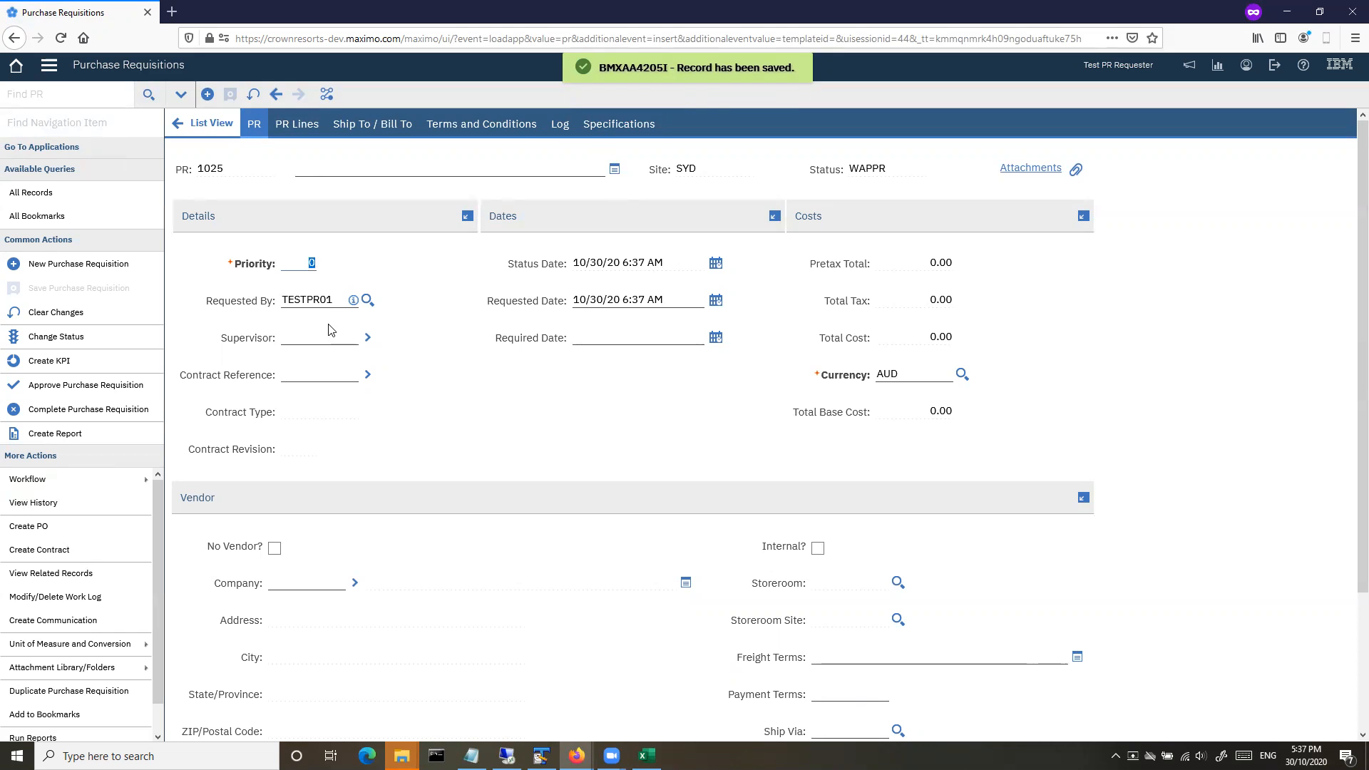
Step: Try to save the purchase requisition with the Priority field left empty
key("BackSpace")
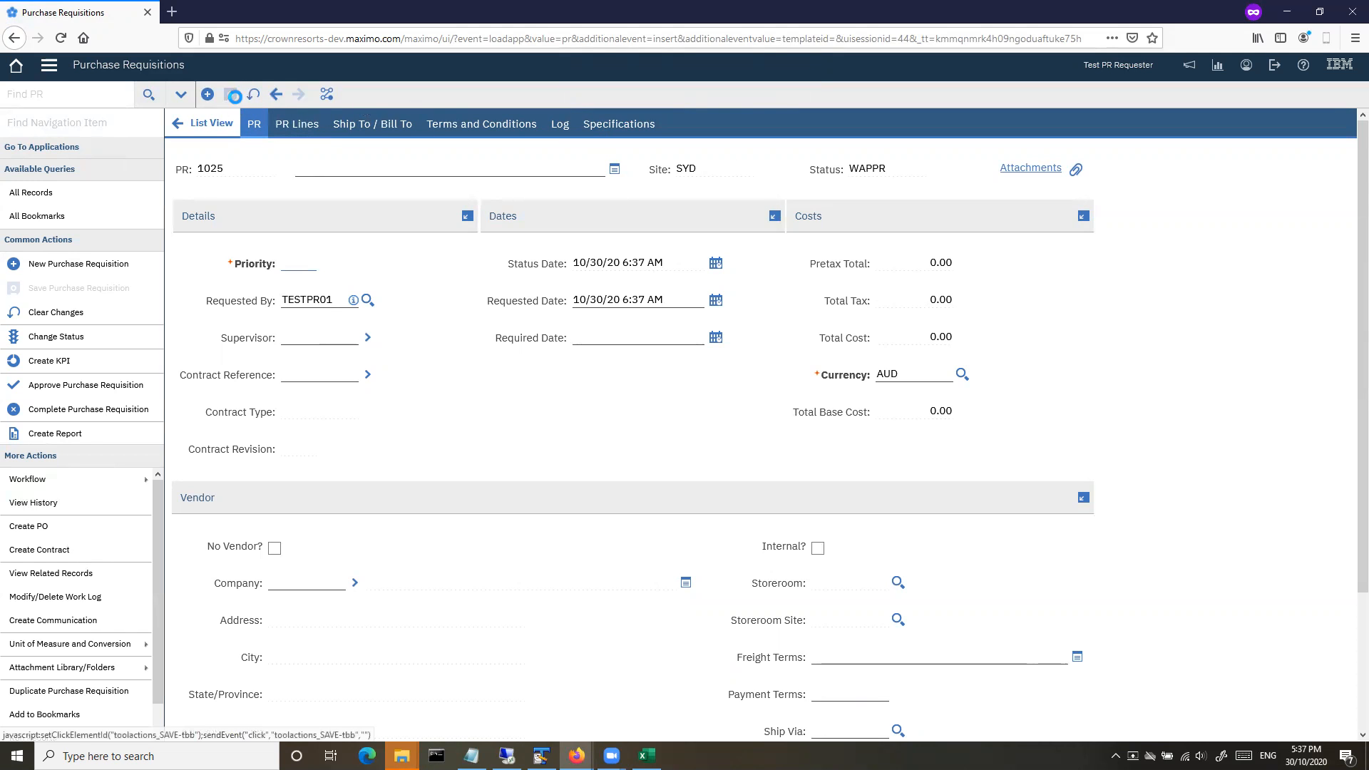
left_click(234, 95)
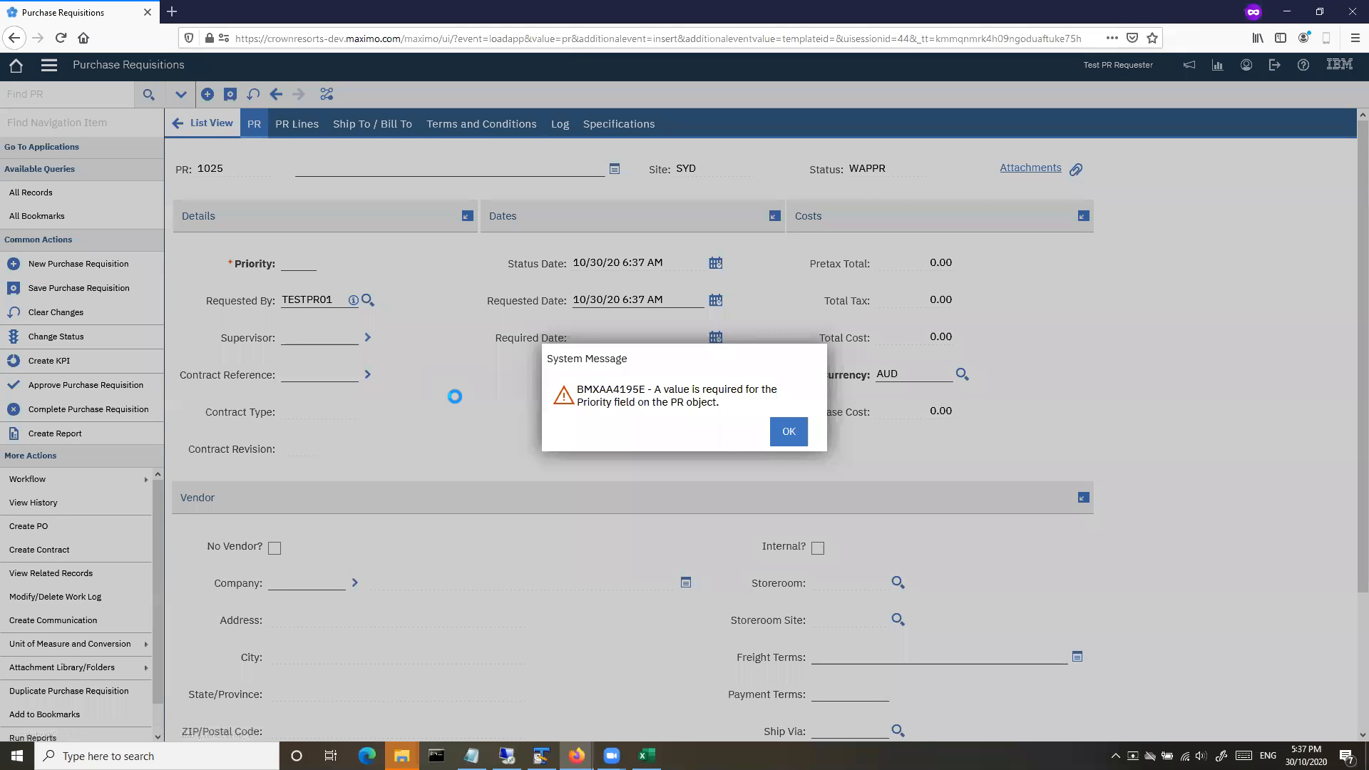
left_click(789, 432)
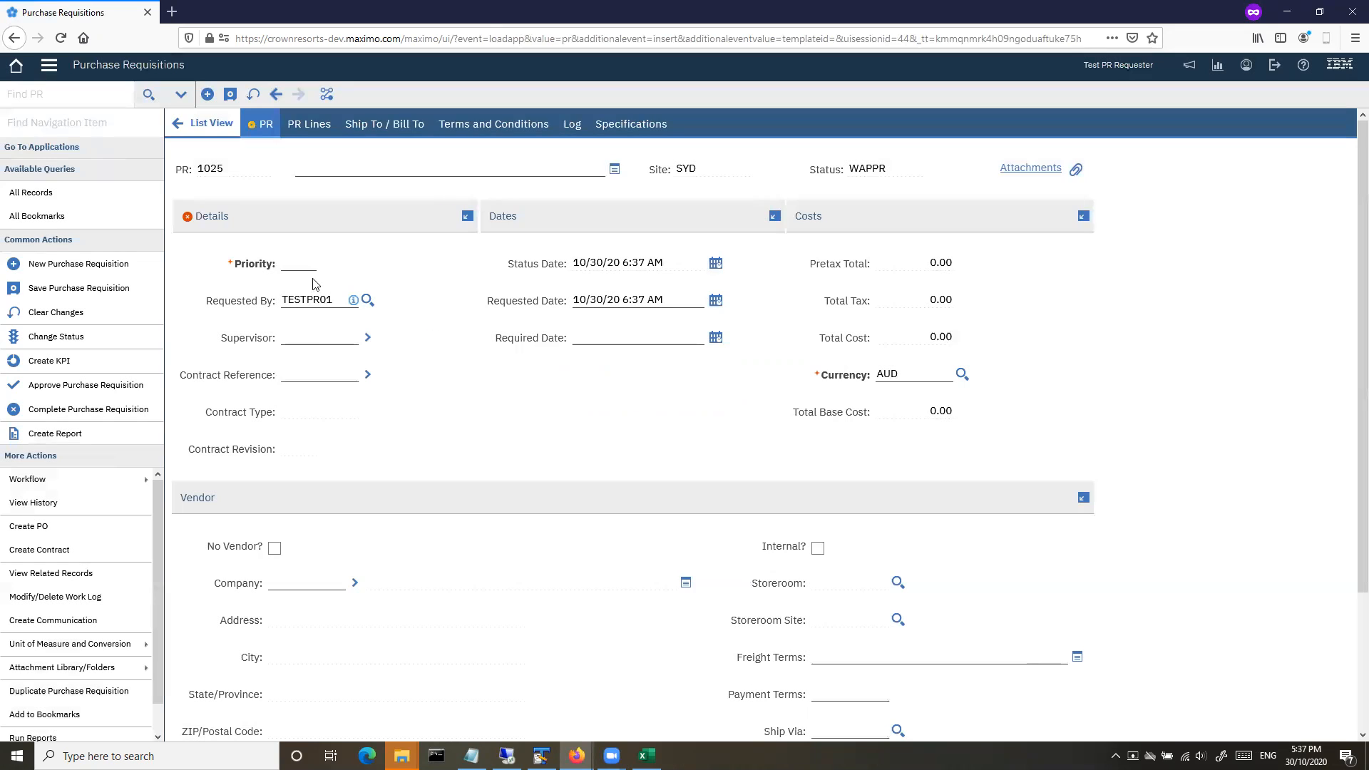
Step: Set the requisition's priority to 1 and save the record
left_click(188, 216)
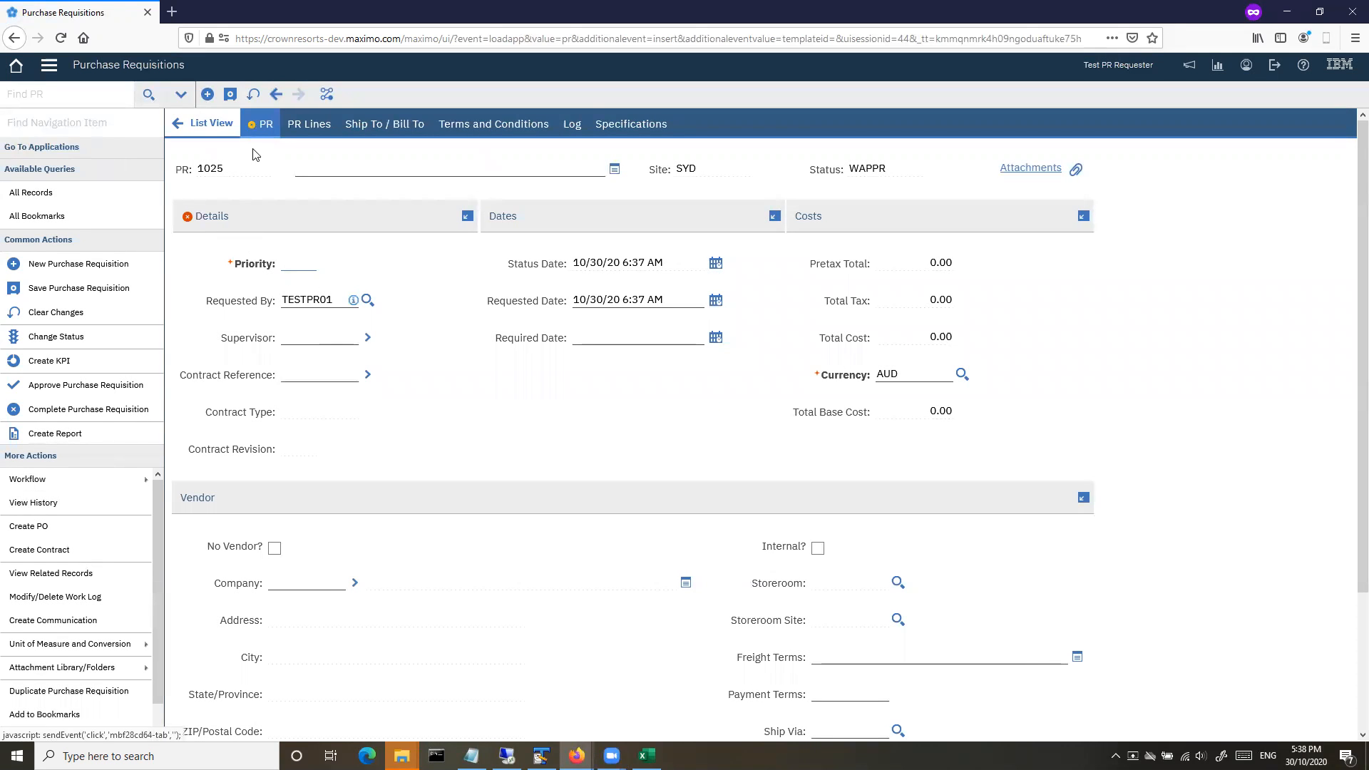
type("1")
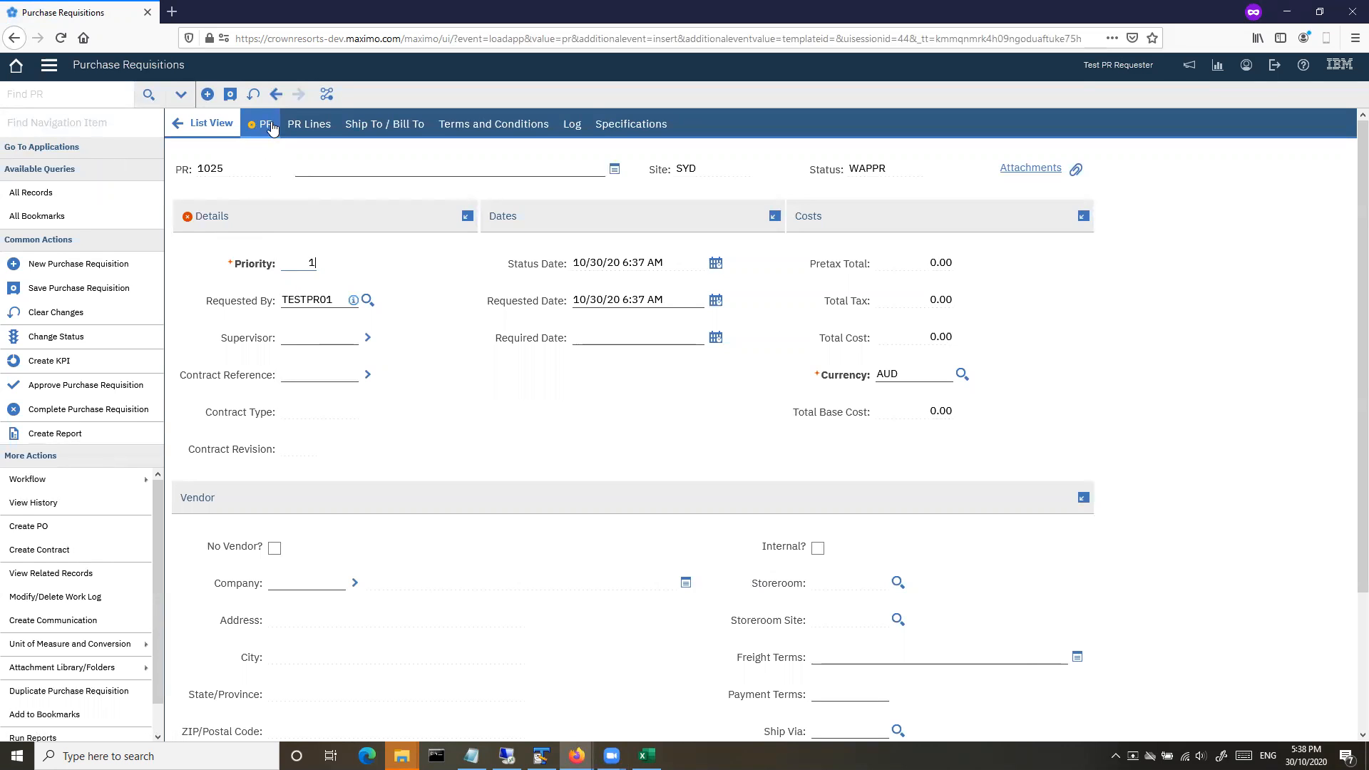
left_click(231, 95)
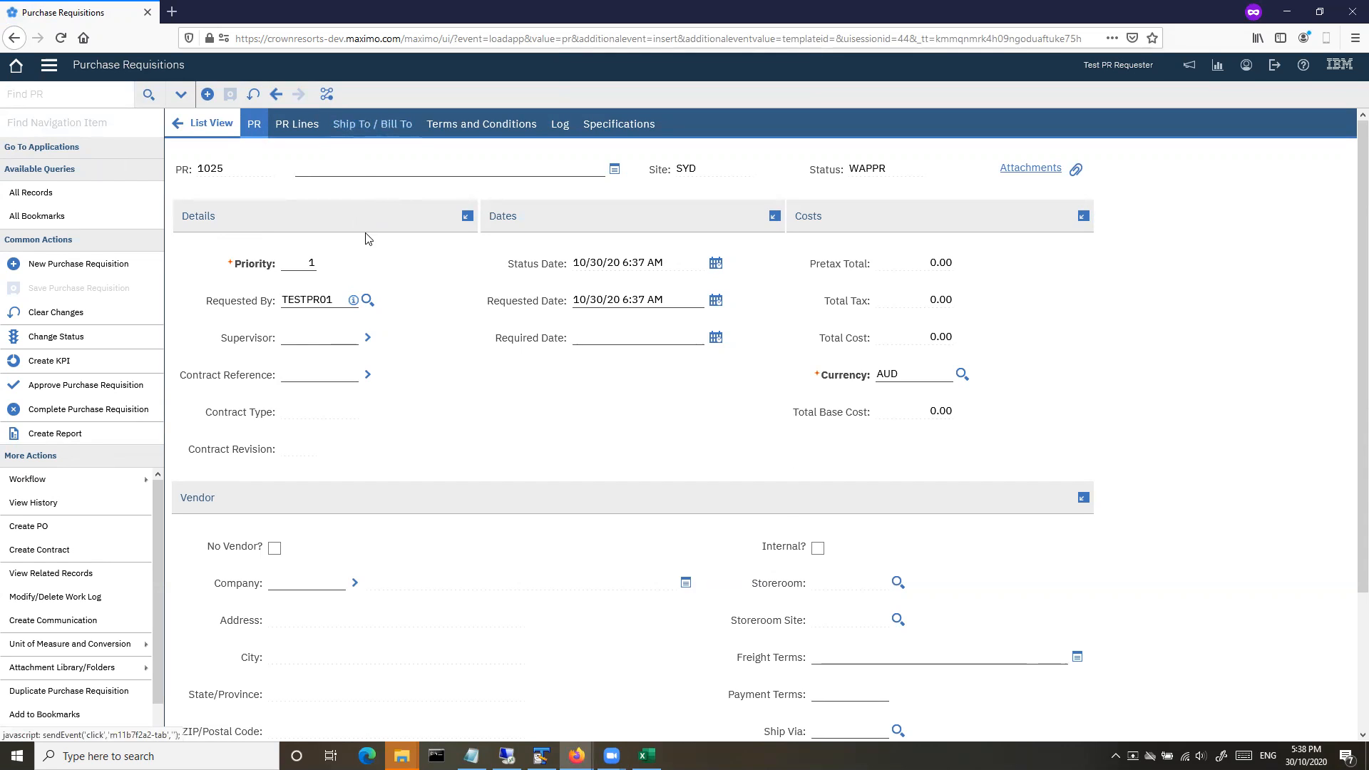
Step: Start the approval workflow for the purchase requisition and dismiss the system message
left_click(326, 95)
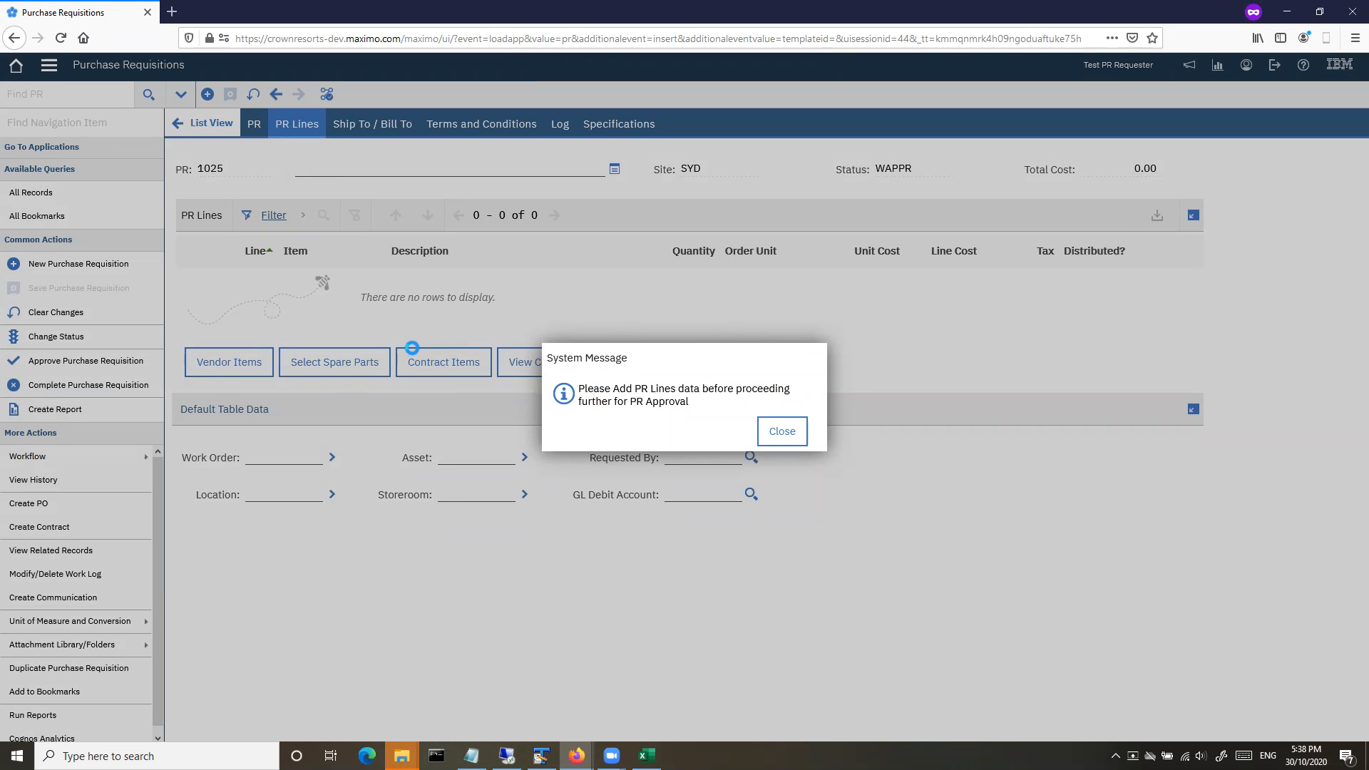
left_click(789, 432)
Step: Add a PR line of type Material with the description Test, and route the requisition through the workflow
left_click(721, 355)
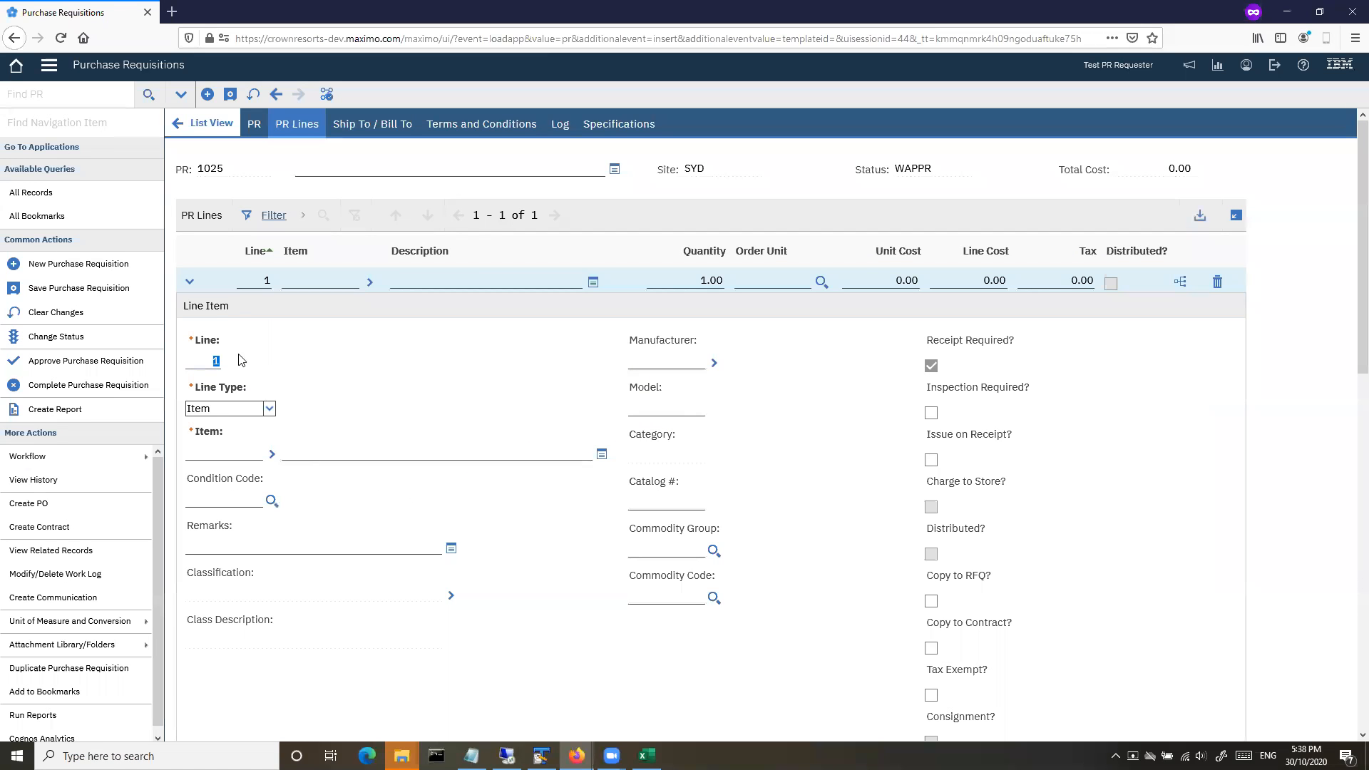
left_click(269, 408)
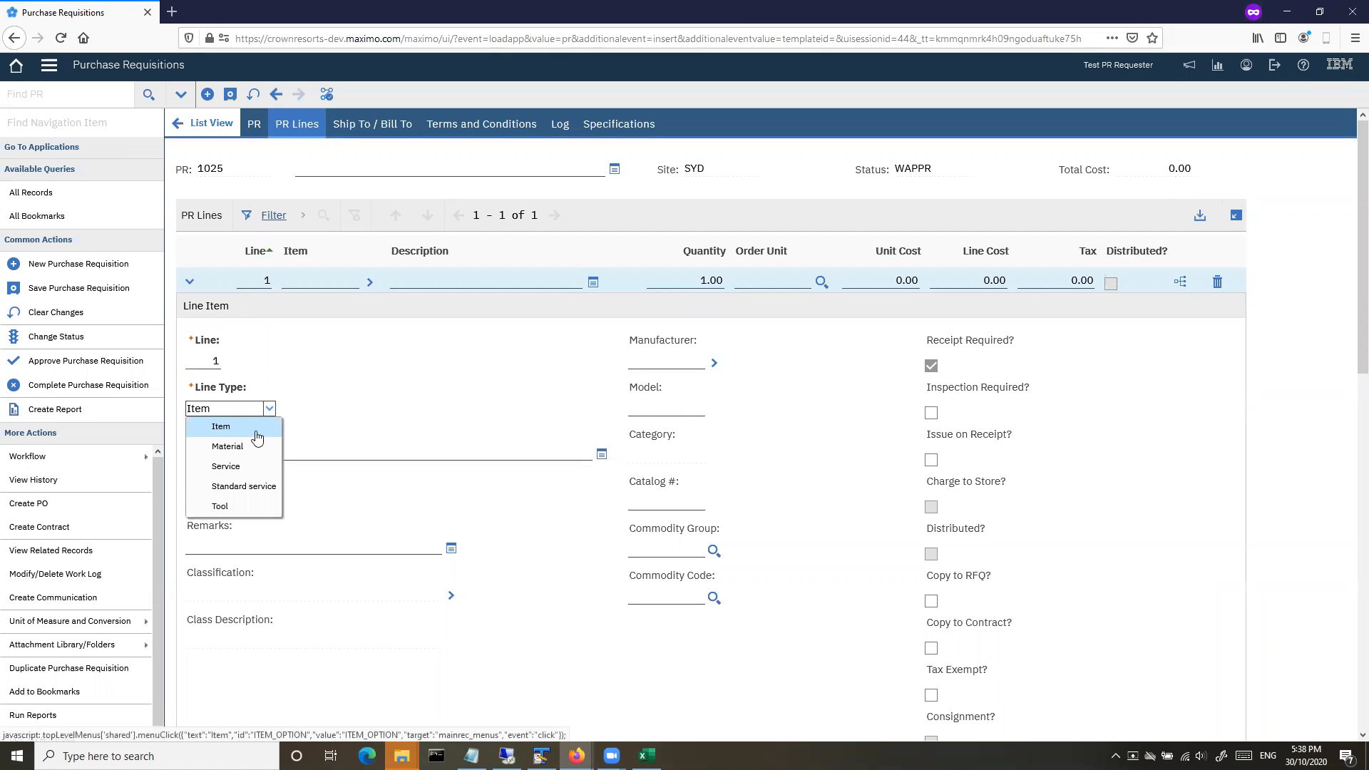
left_click(239, 447)
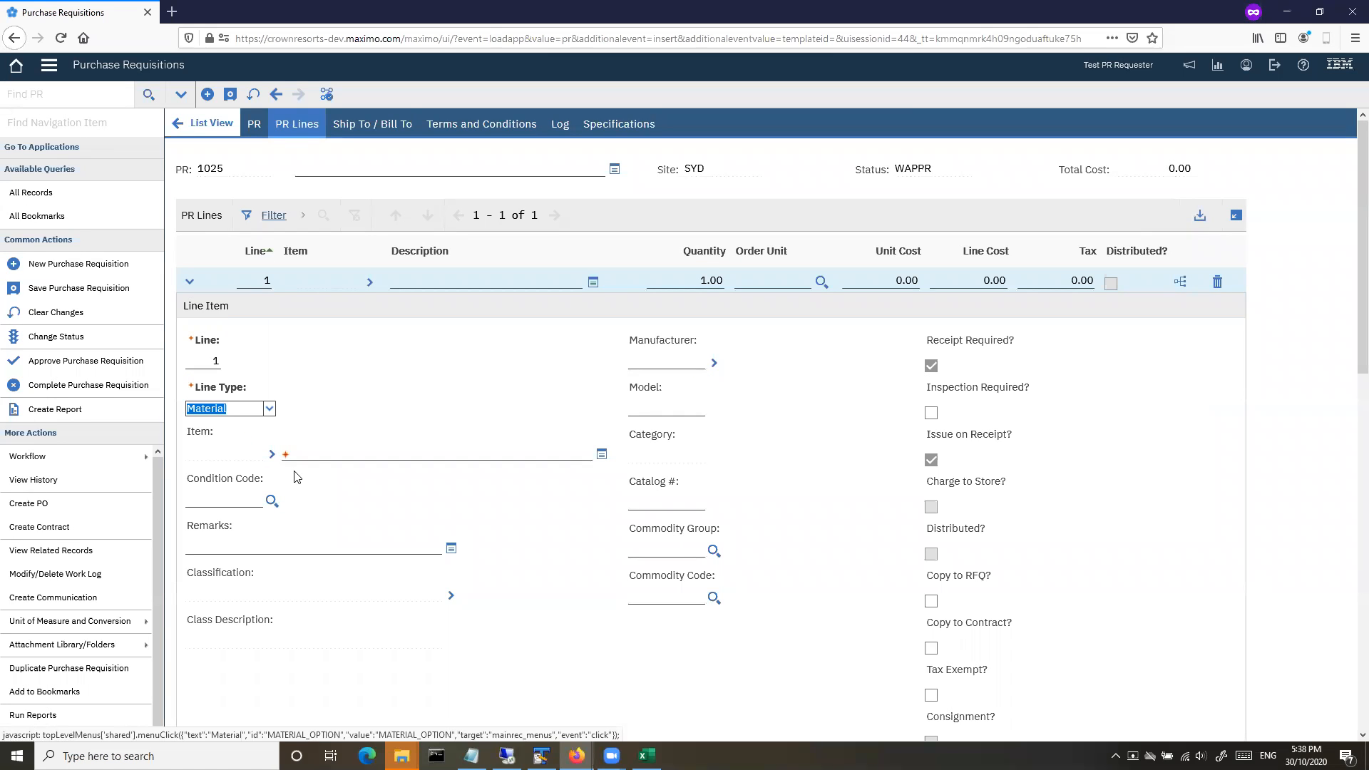
left_click(334, 457)
type("Test")
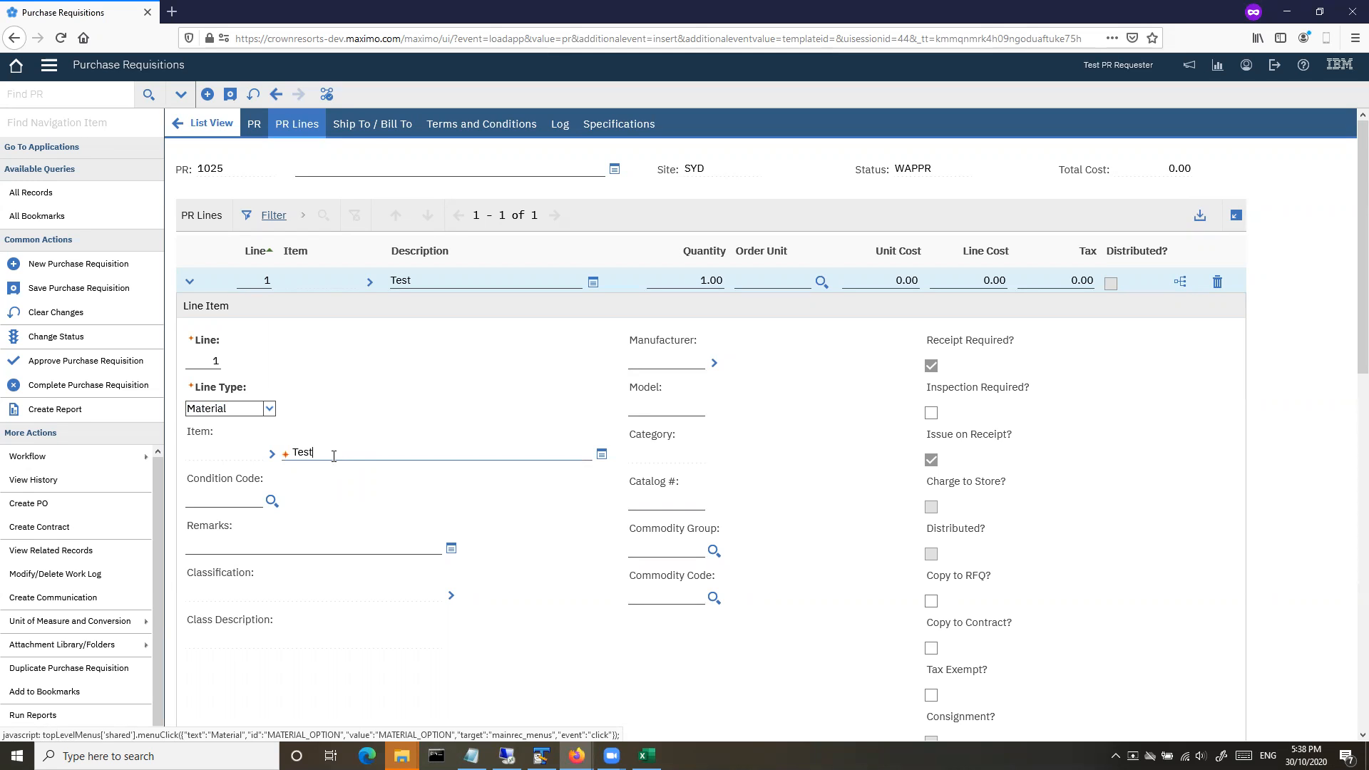
left_click(326, 94)
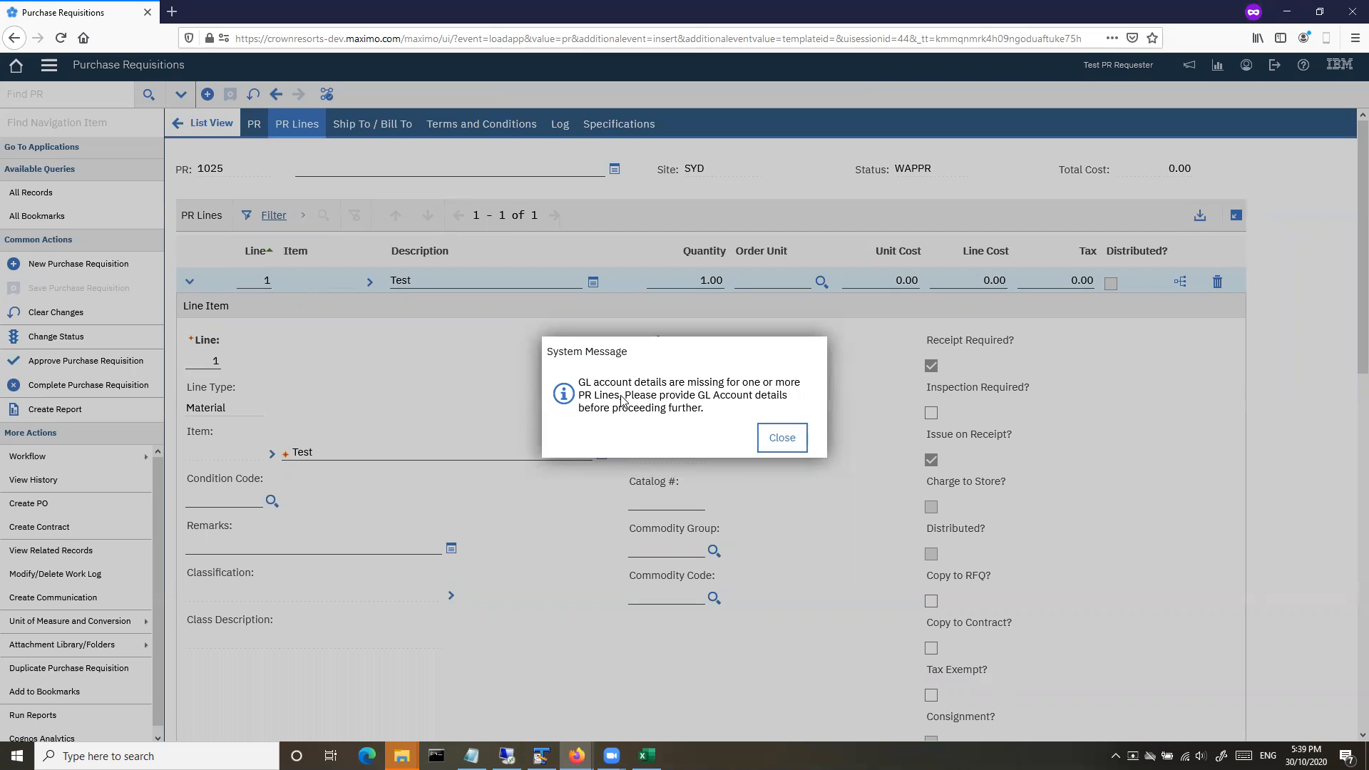
left_click(782, 442)
Step: Build the line's GL debit account from Sydney Crown Dept Code and the next segment's value, and route the requisition again
scroll(603, 575, "down", 7)
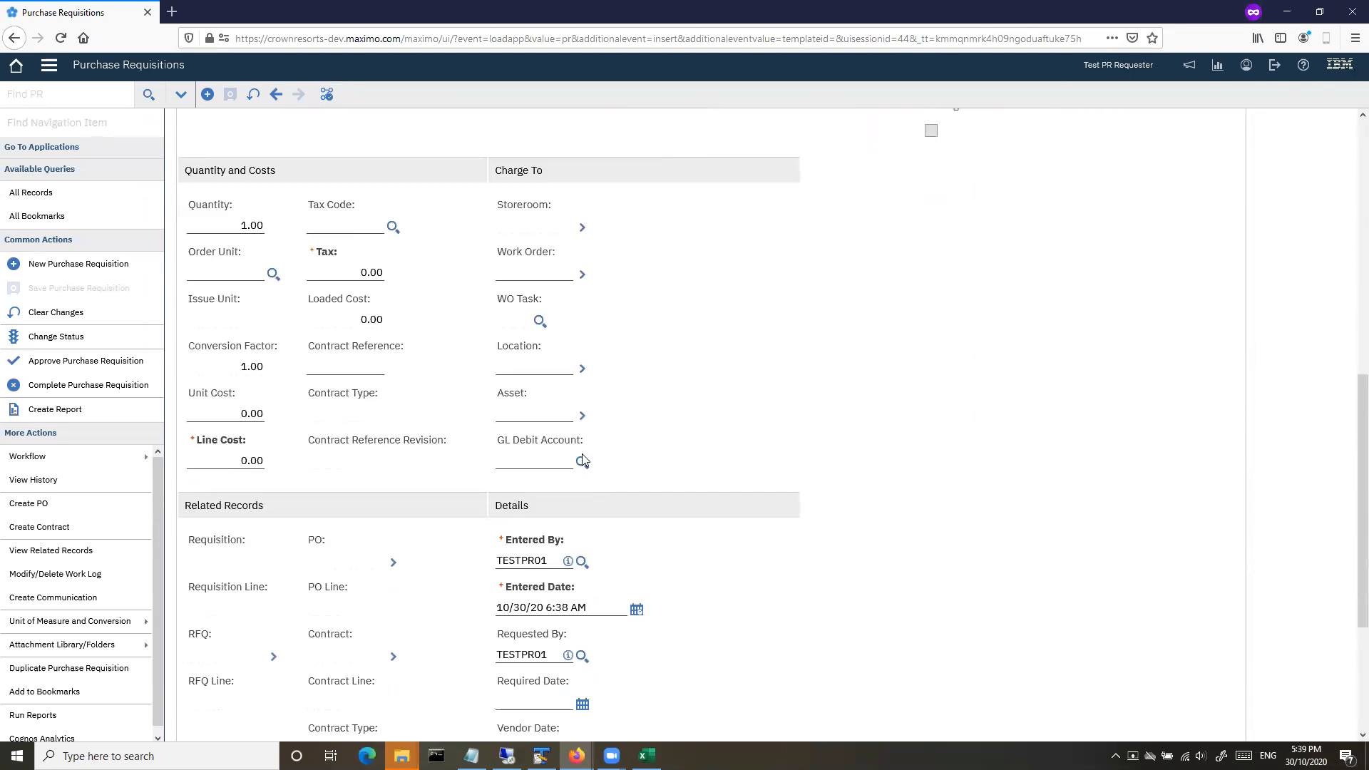
left_click(583, 461)
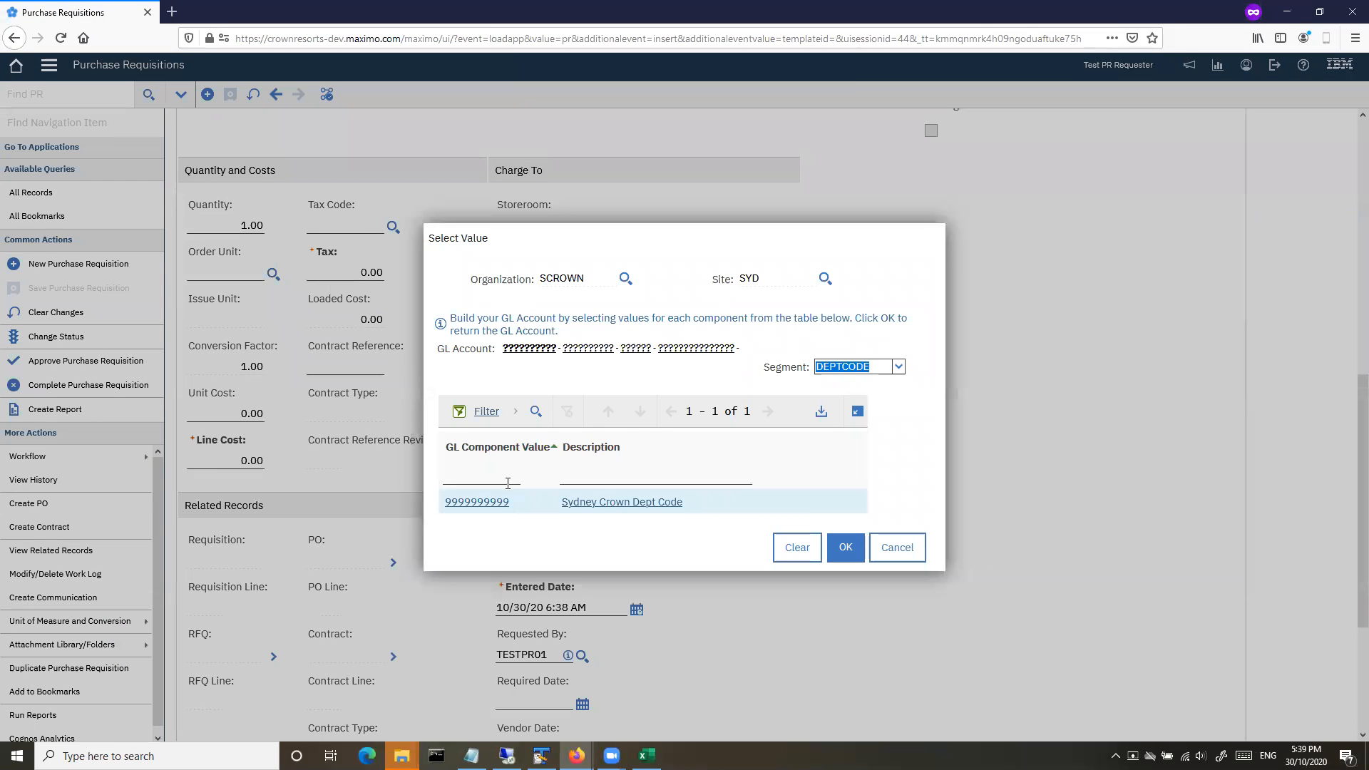
left_click(479, 507)
left_click(476, 503)
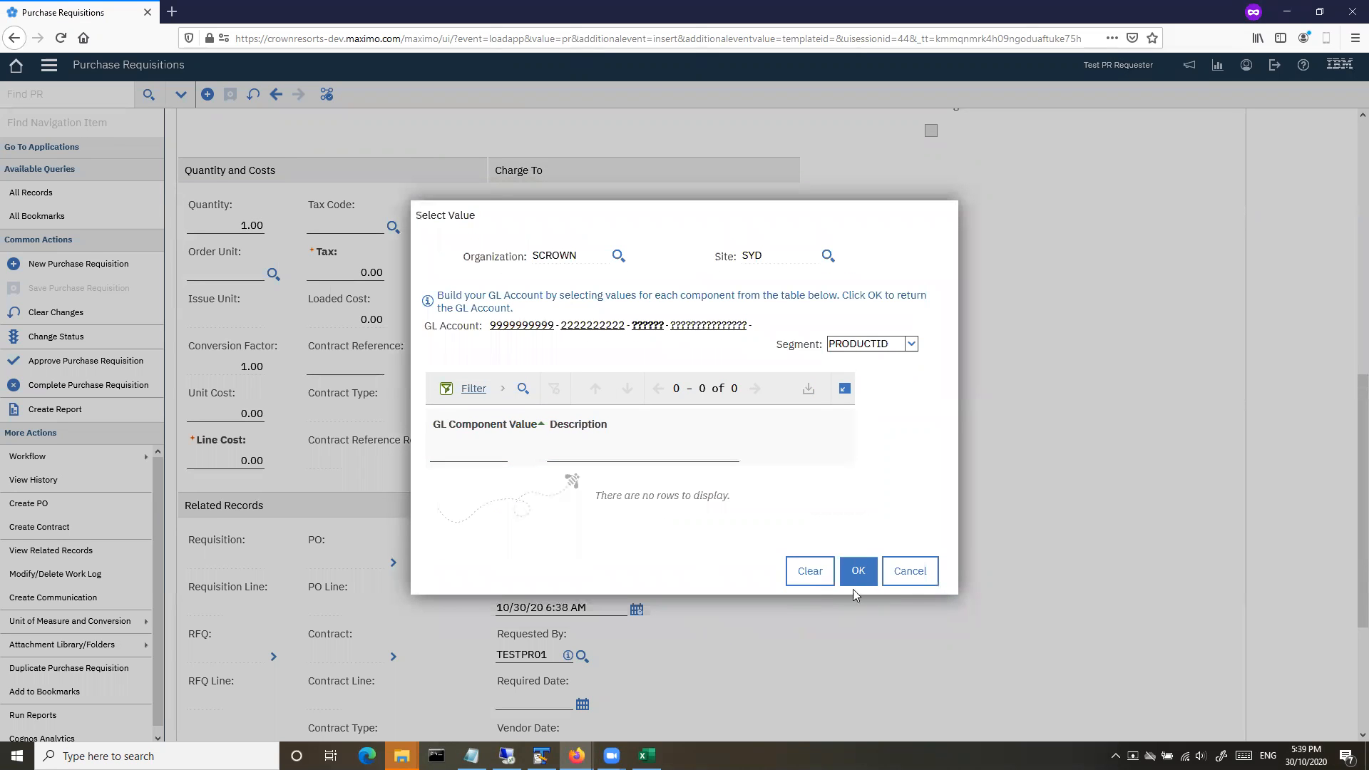
left_click(859, 570)
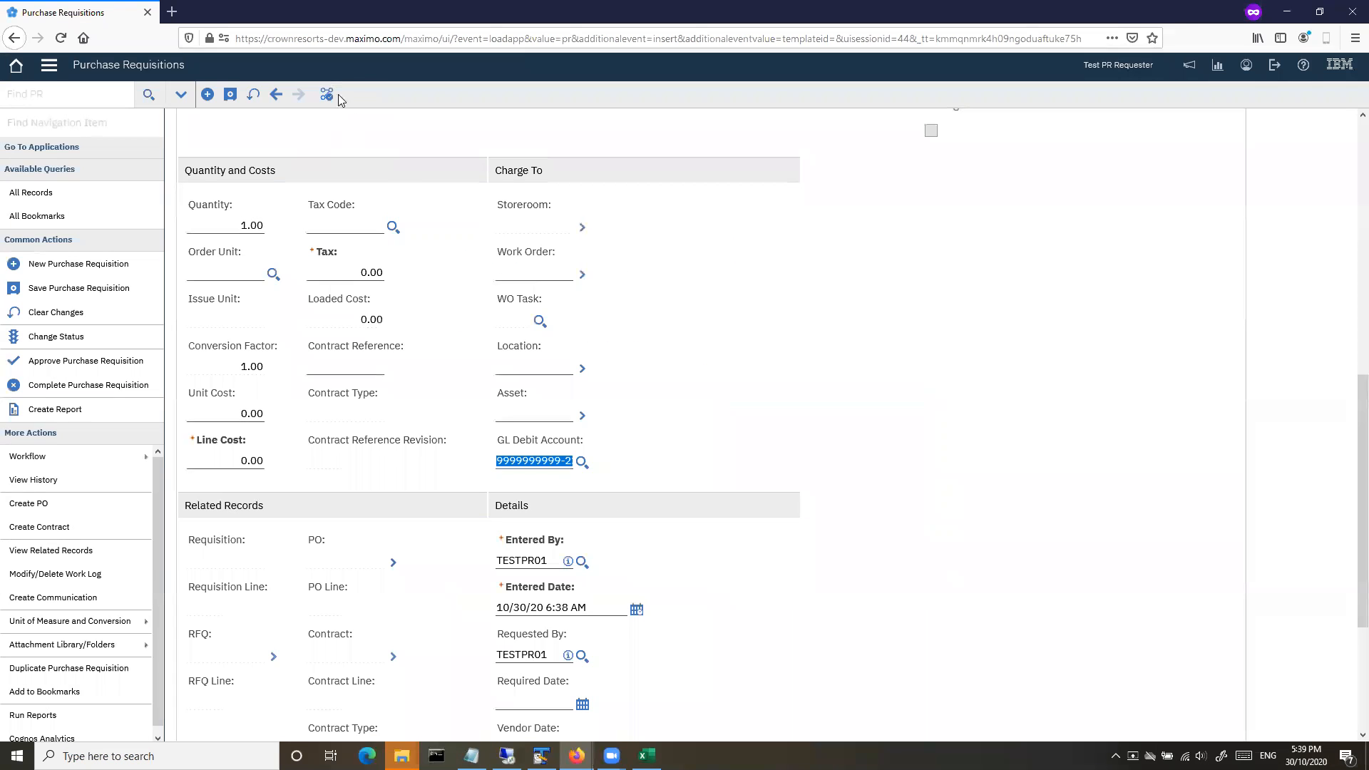
left_click(326, 94)
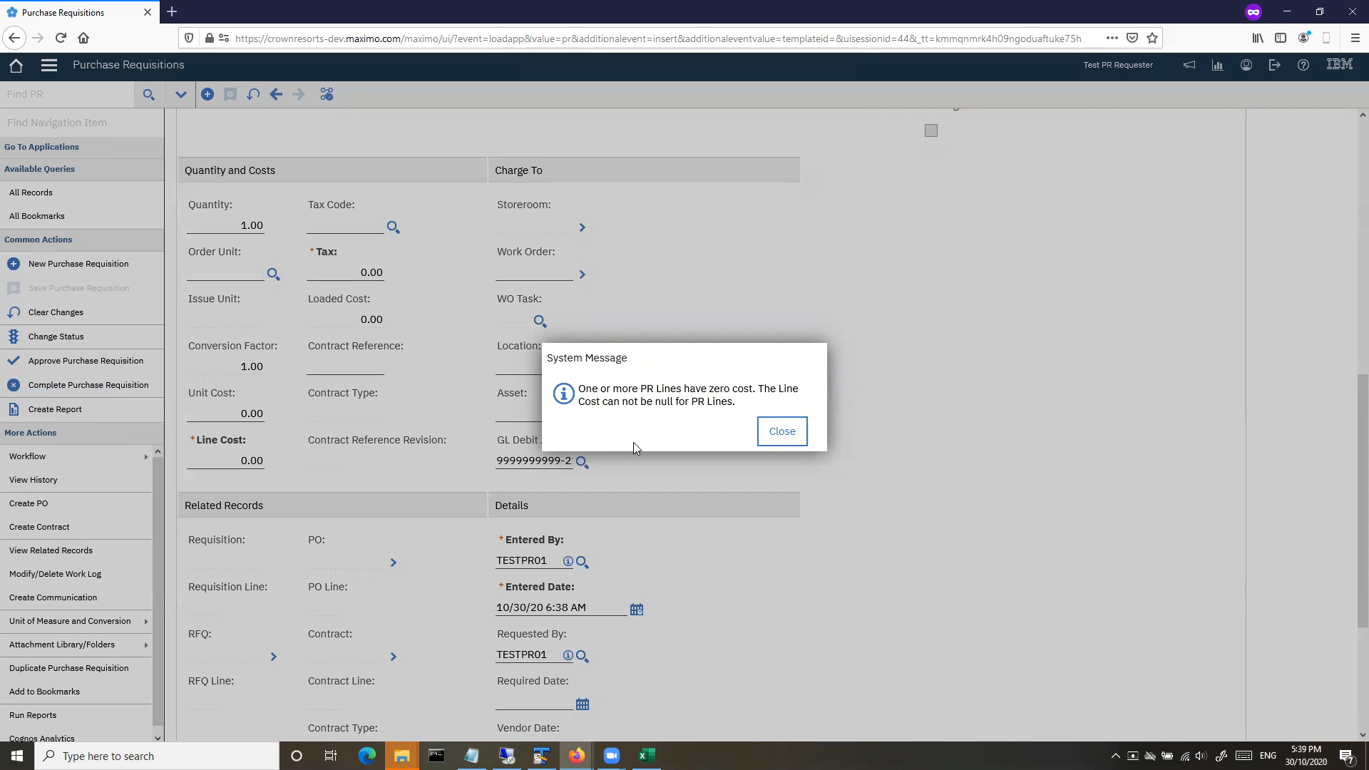
left_click(781, 435)
Step: Set the PR line's line cost to 750 and route the requisition for approval
scroll(289, 472, "down", 8)
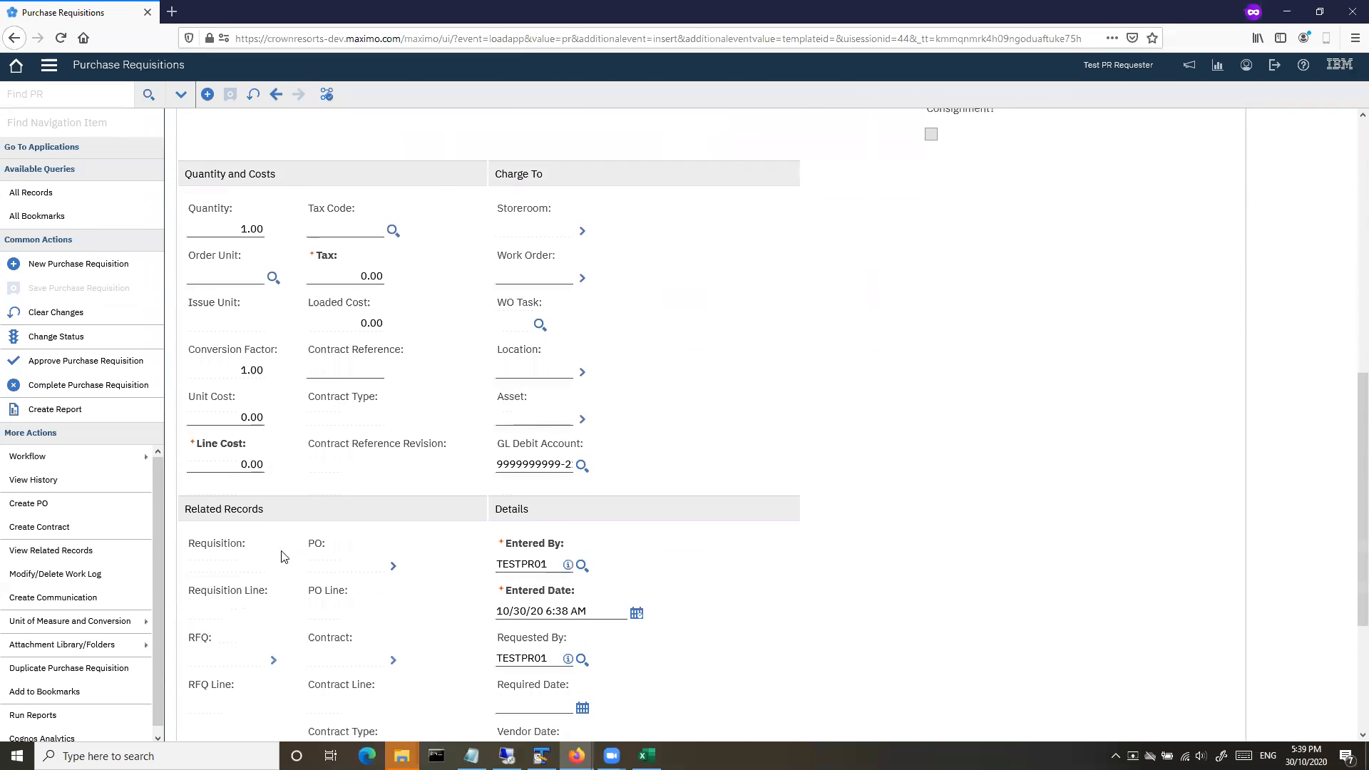
left_click(252, 455)
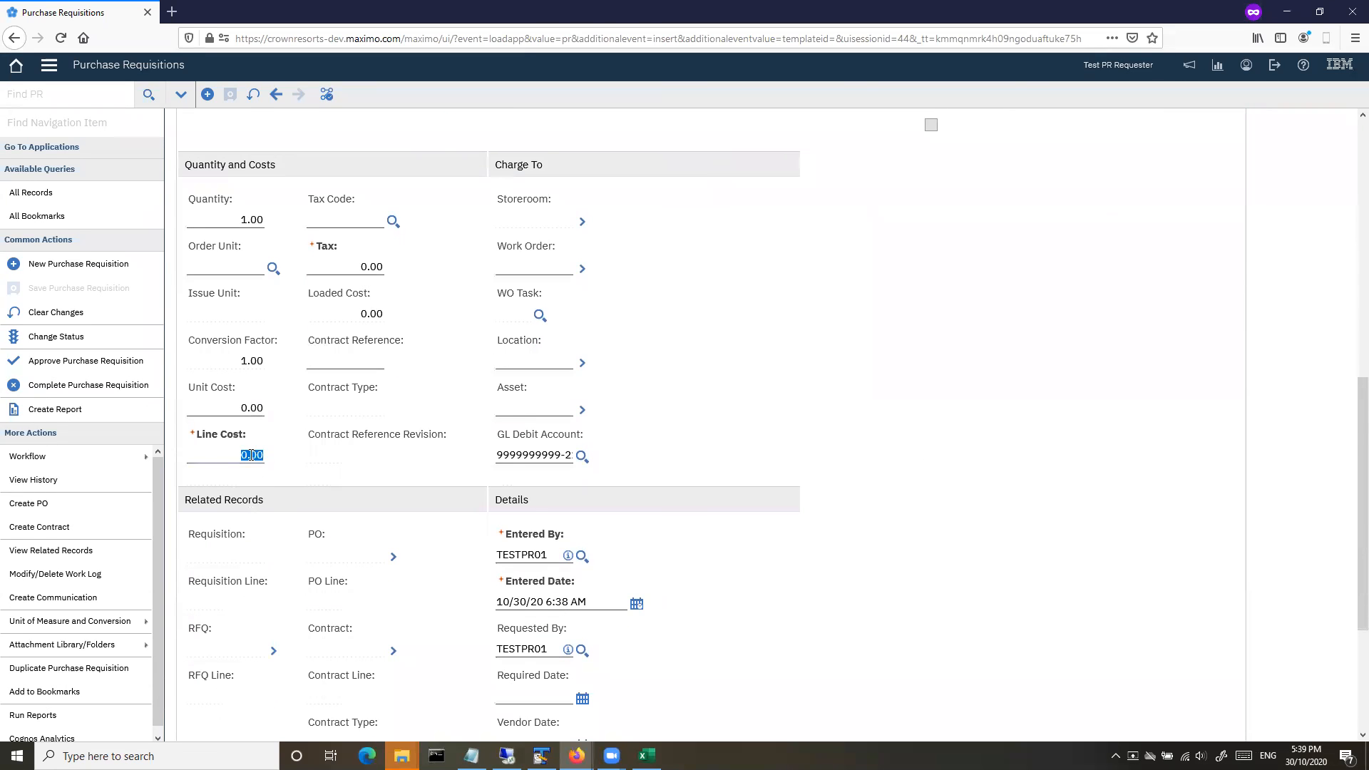
type("750")
left_click(327, 94)
Step: Review the requisition's workflow assignments, workflow history and workflow map
left_click(27, 460)
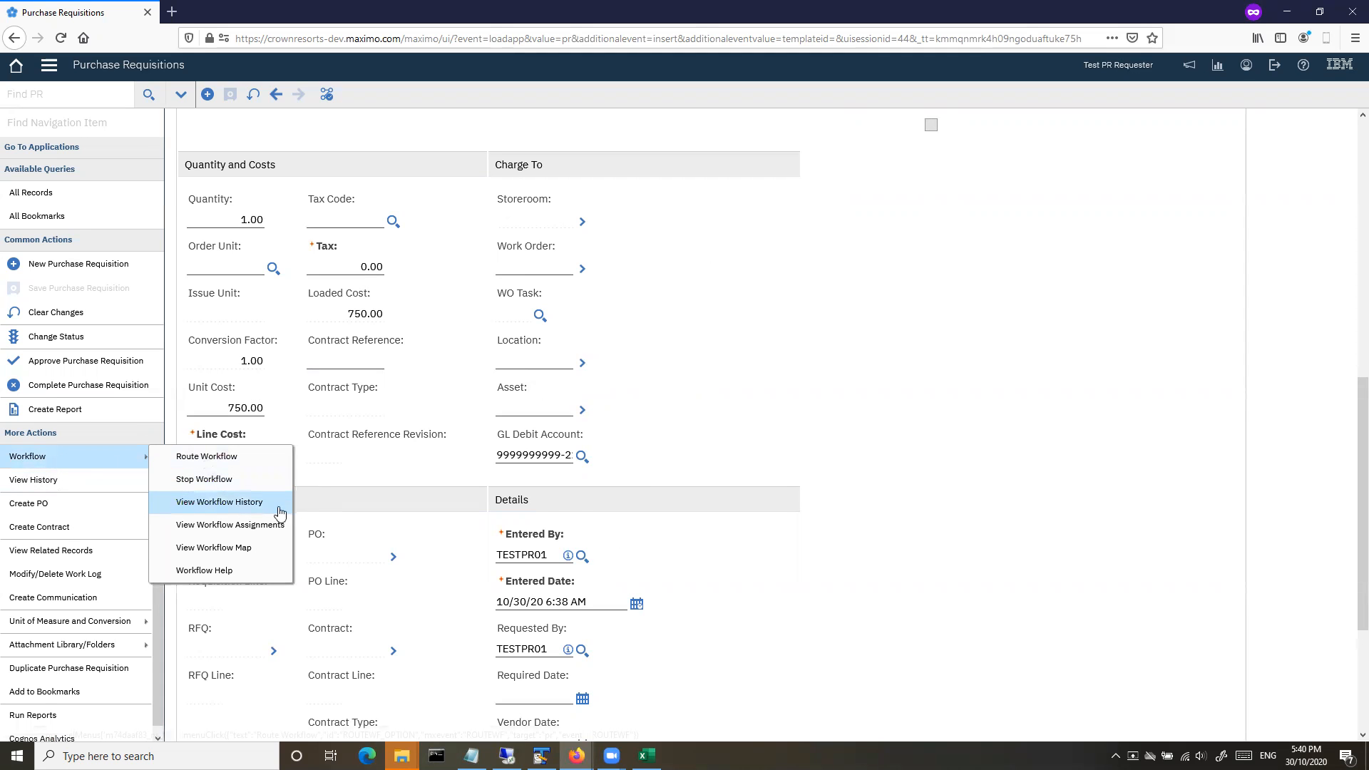
left_click(226, 527)
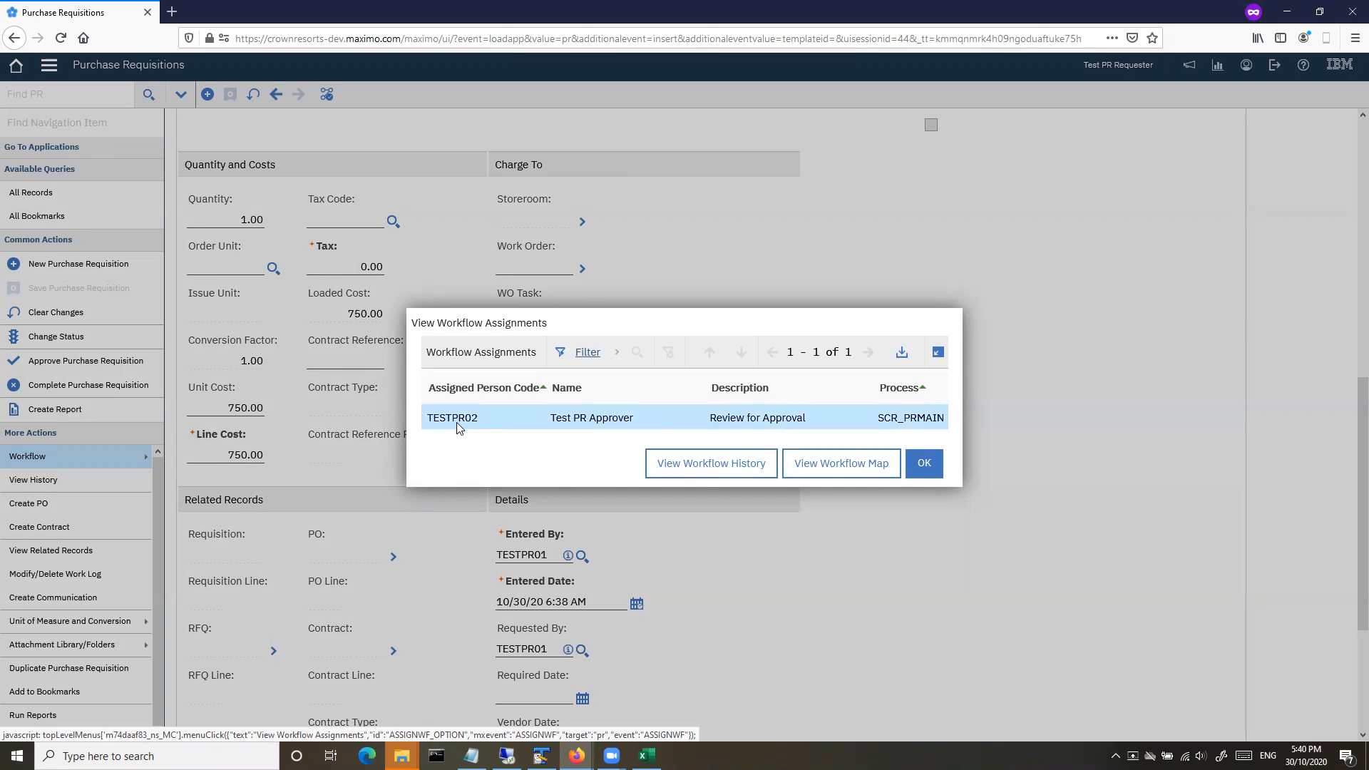
left_click(691, 465)
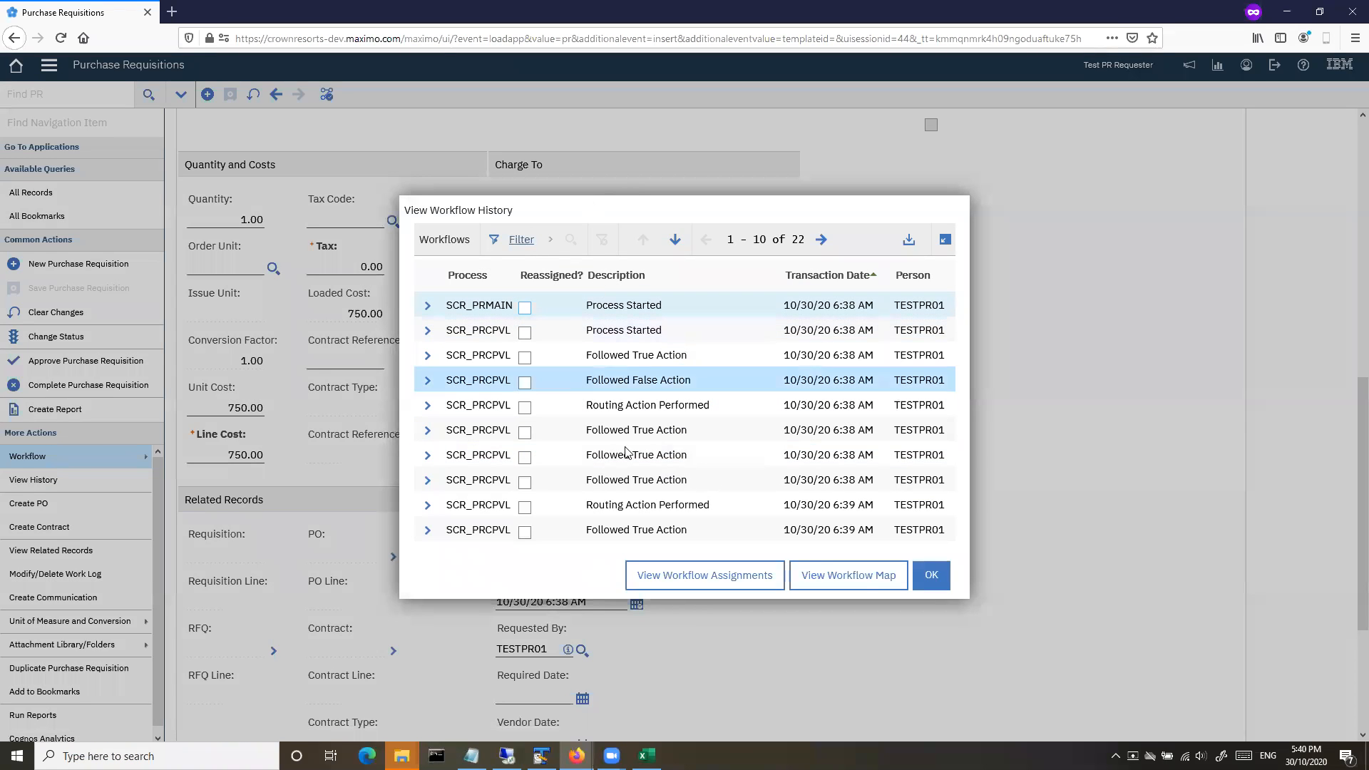
left_click(871, 572)
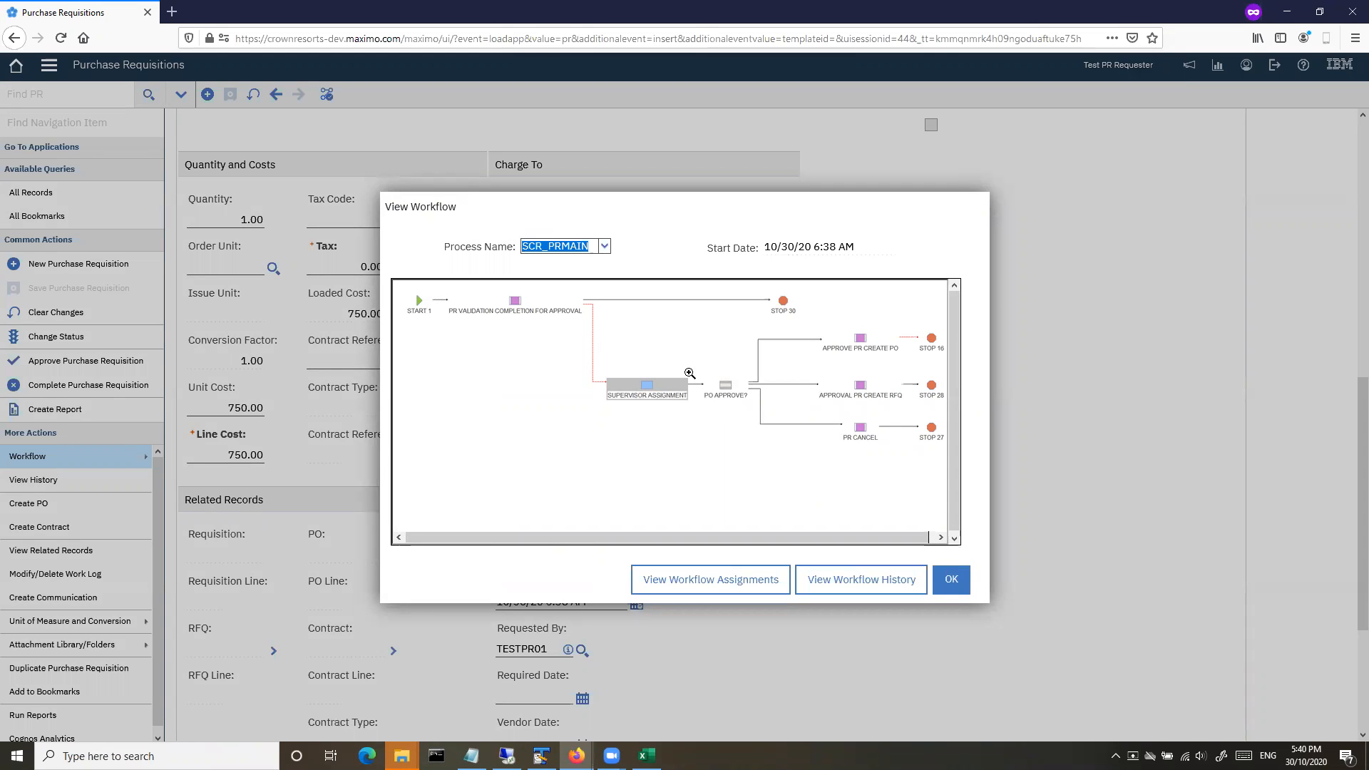
left_click(952, 579)
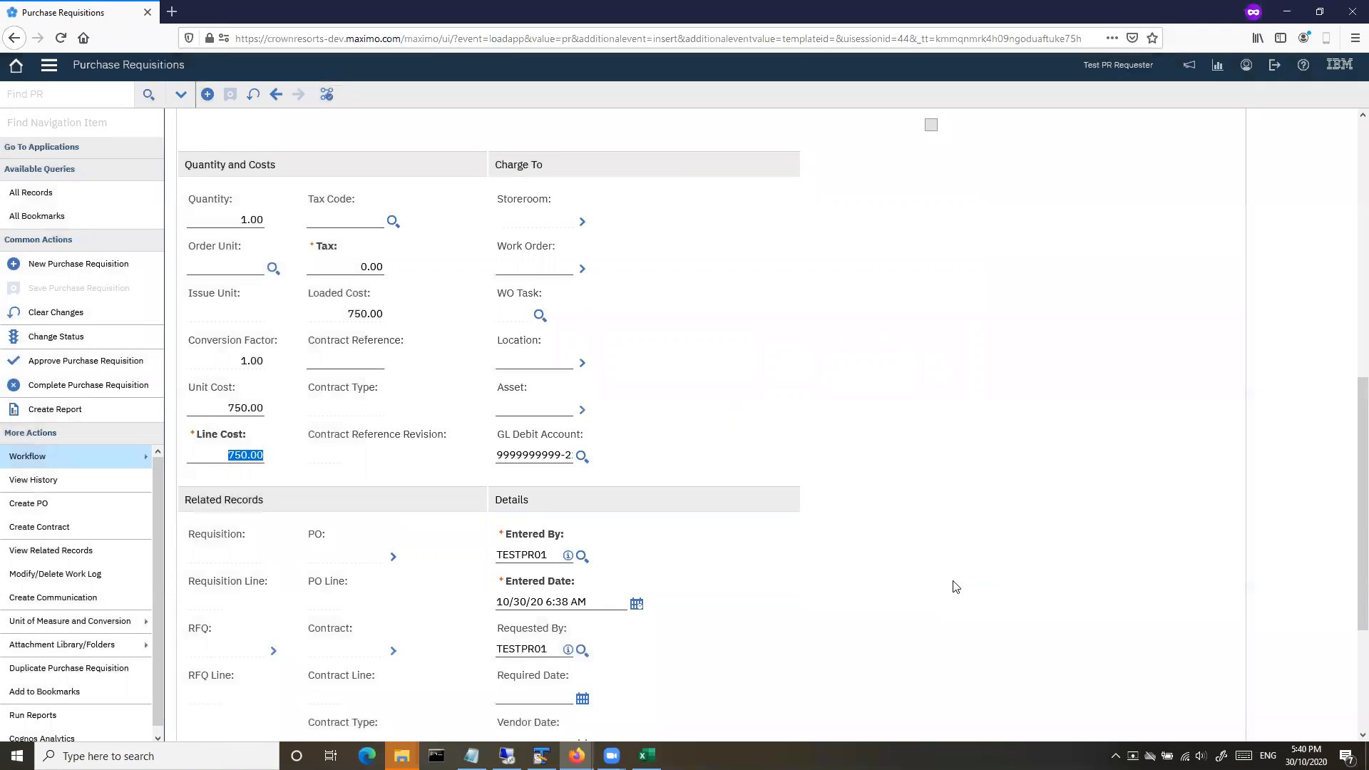